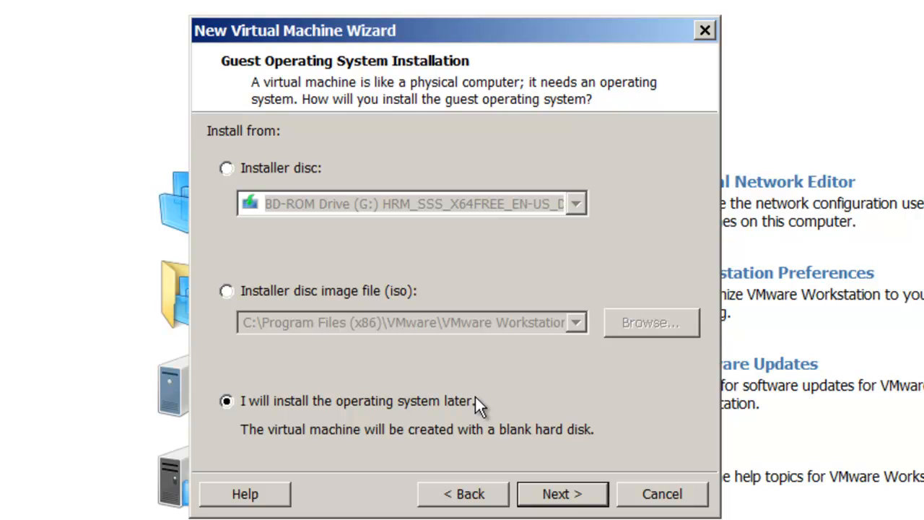
Step: Choose to install the operating system later with Windows Server 2012 as guest, and name the virtual machine Windows Server 2012 Full Edition
{"action": "left_click", "coordinate": [580, 495]}
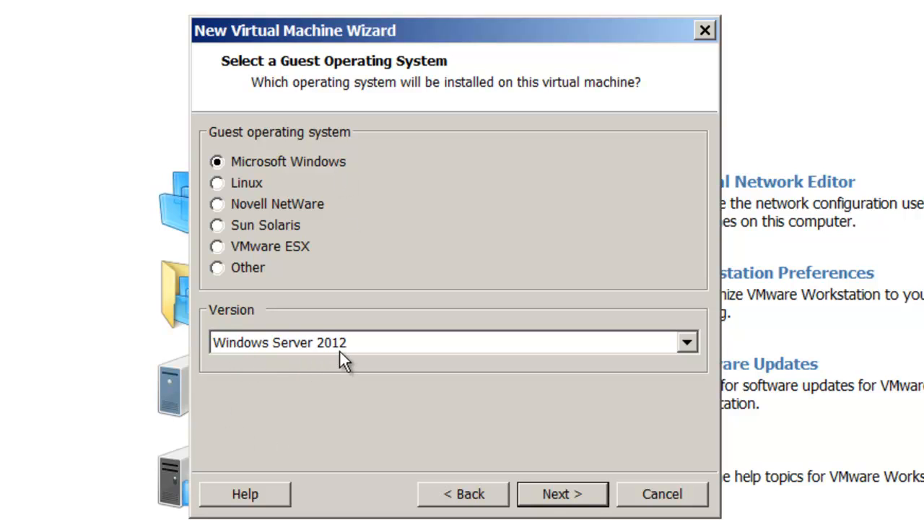
{"action": "left_click", "coordinate": [578, 495]}
{"action": "left_click", "coordinate": [436, 171]}
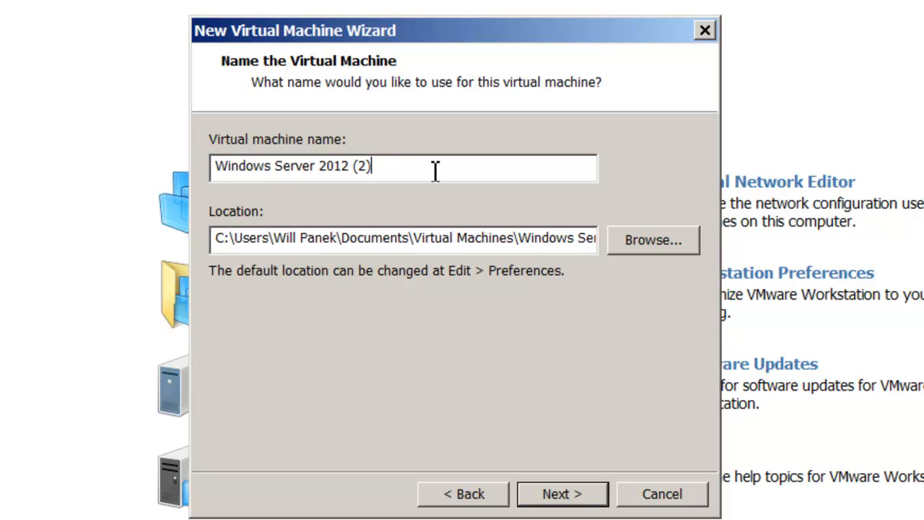
{"action": "key", "text": "BackSpace"}
{"action": "key", "text": "BackSpace"}
{"action": "key", "text": "BackSpace"}
{"action": "type", "text": "Full Edition"}
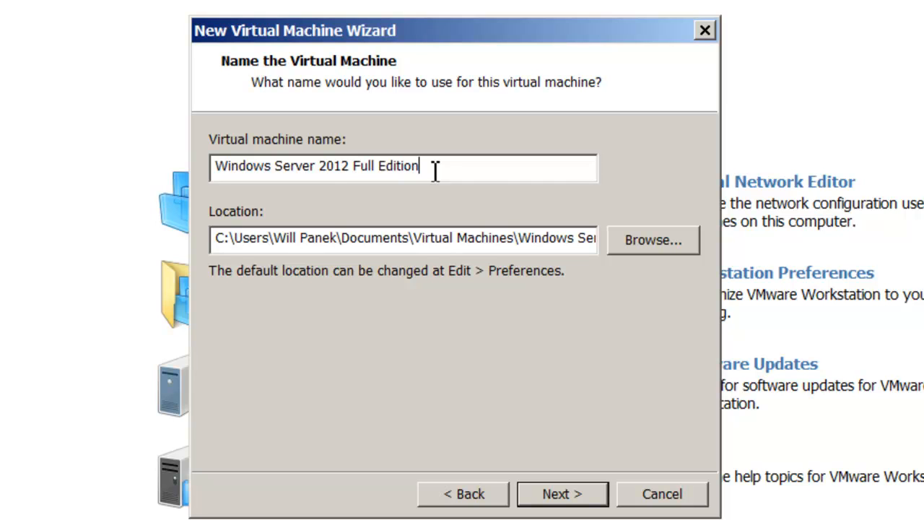
Step: Set the virtual machine's location to the folder D:\Windows Server 2012 VHD files
{"action": "left_click", "coordinate": [654, 242]}
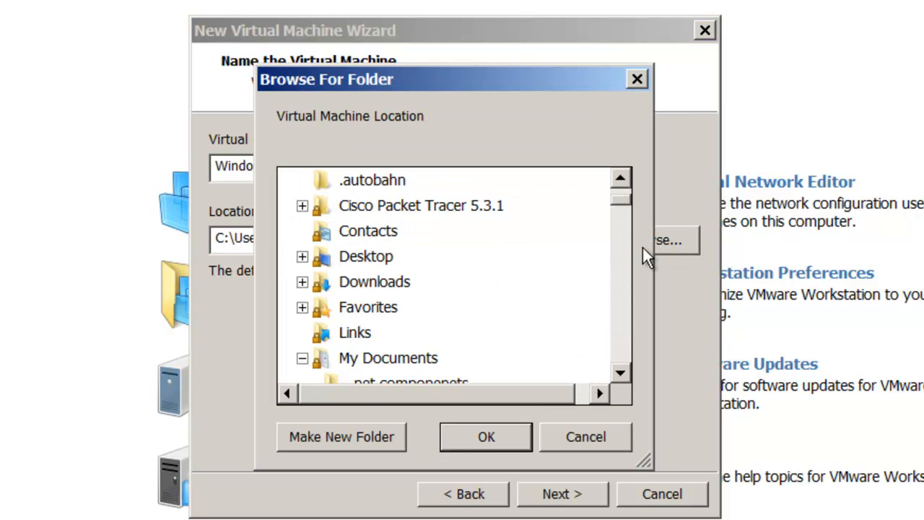
{"action": "left_click_drag", "start_coordinate": [622, 206], "coordinate": [621, 181]}
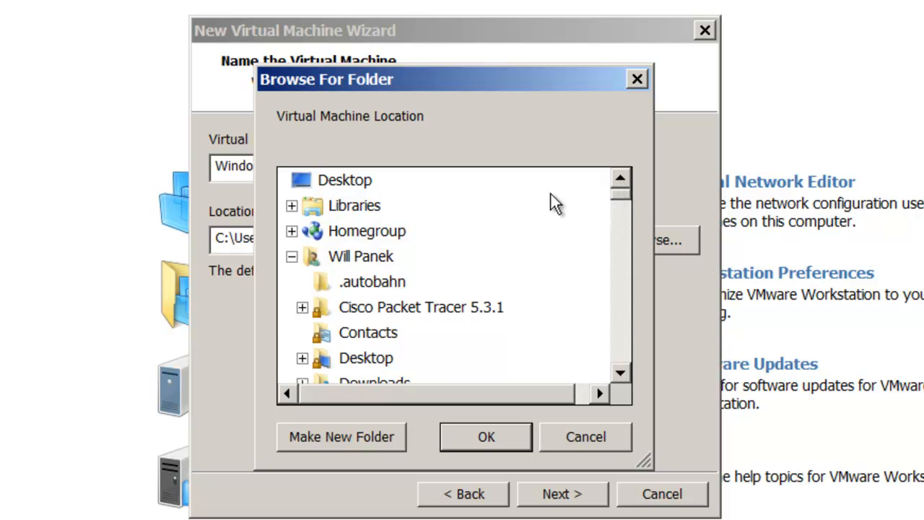
{"action": "left_click", "coordinate": [336, 288]}
{"action": "left_click", "coordinate": [376, 332]}
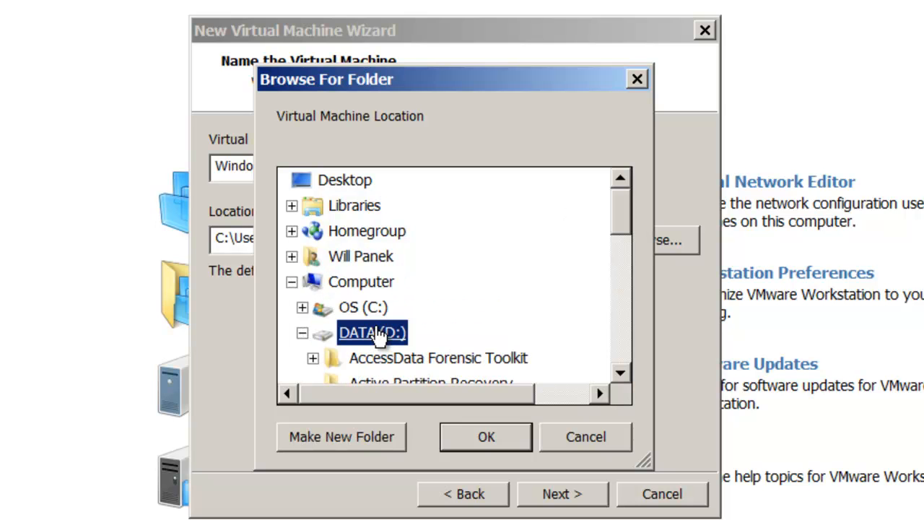
{"action": "left_click_drag", "start_coordinate": [625, 206], "coordinate": [626, 302]}
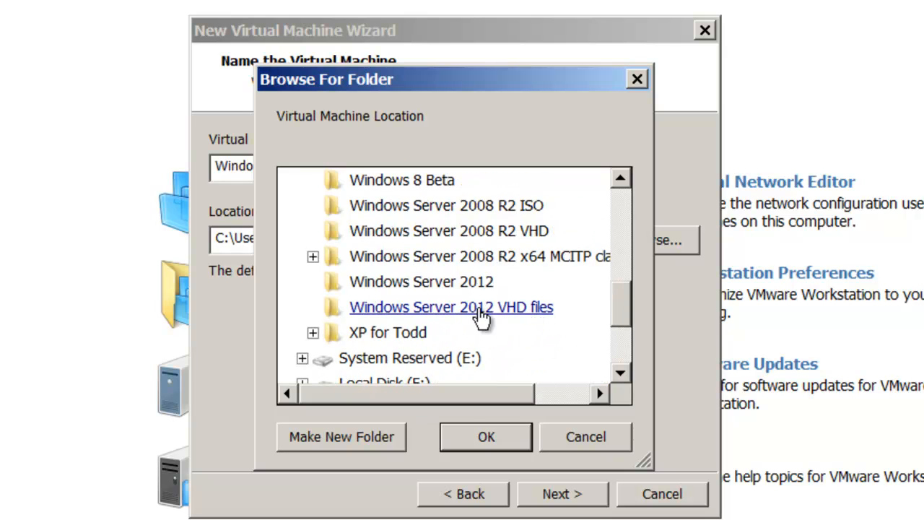
{"action": "left_click", "coordinate": [480, 316]}
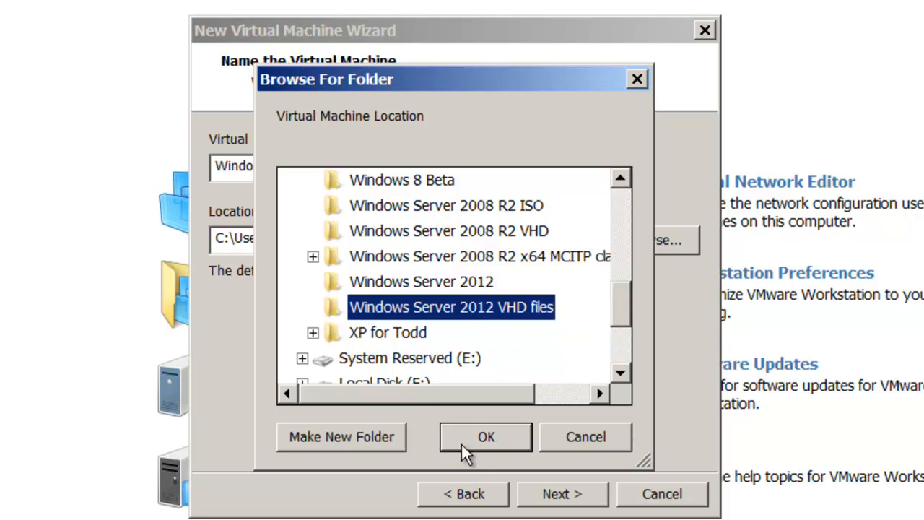
{"action": "left_click", "coordinate": [480, 441]}
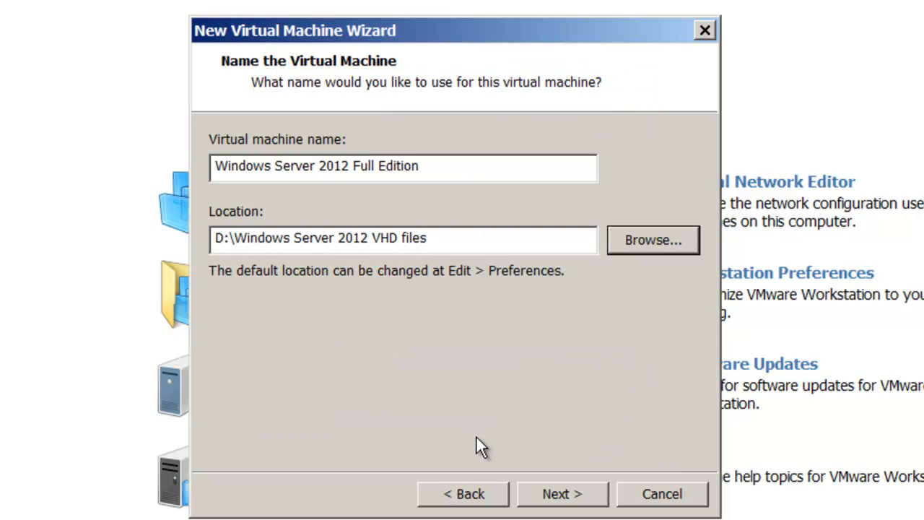
{"action": "left_click", "coordinate": [577, 495]}
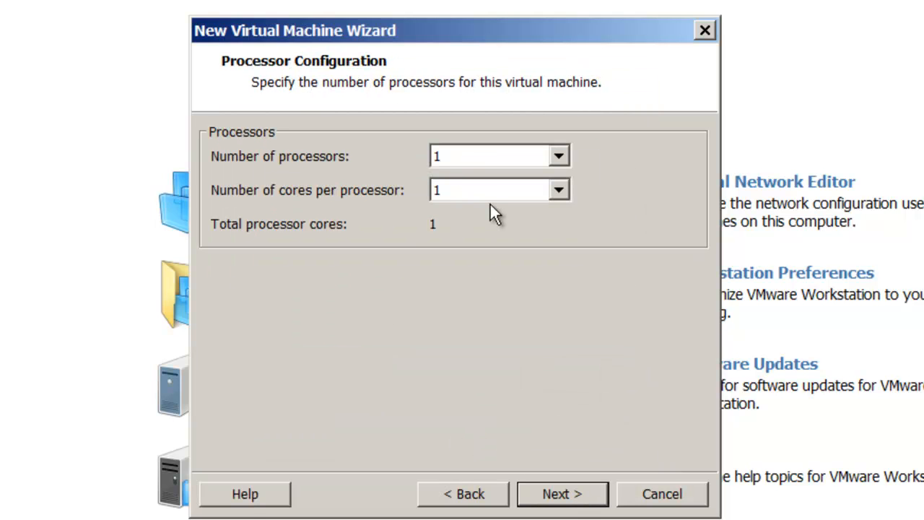
Step: Give the virtual machine a total of 4 processor cores and 6208 MB of memory
{"action": "left_click", "coordinate": [559, 157]}
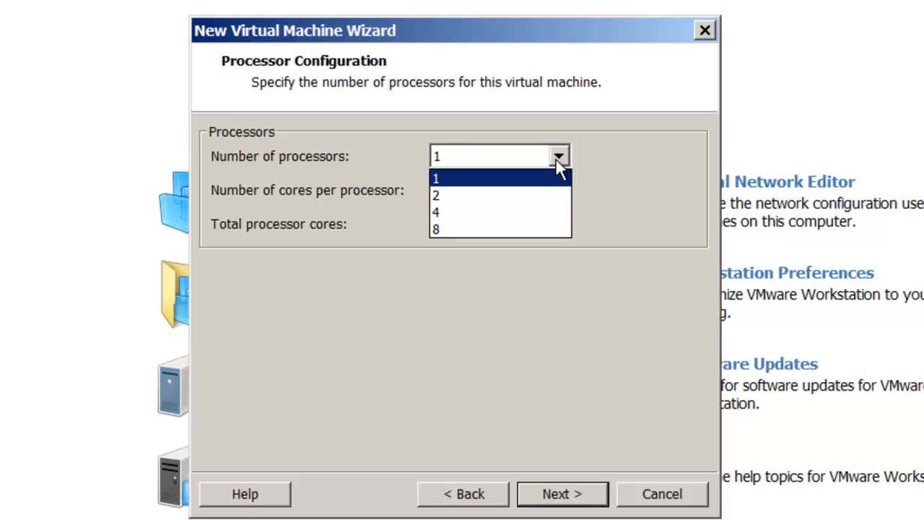
{"action": "left_click", "coordinate": [544, 195]}
{"action": "left_click", "coordinate": [578, 495]}
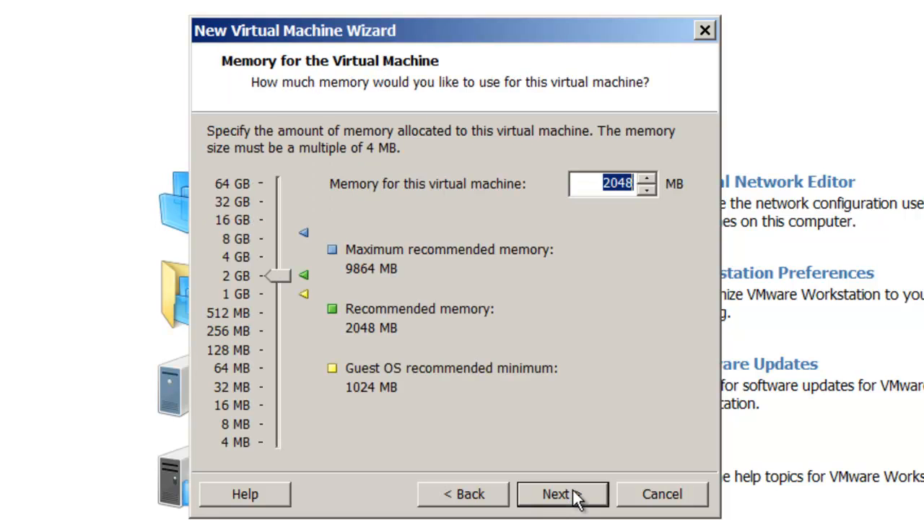
{"action": "left_click_drag", "start_coordinate": [277, 272], "coordinate": [281, 246]}
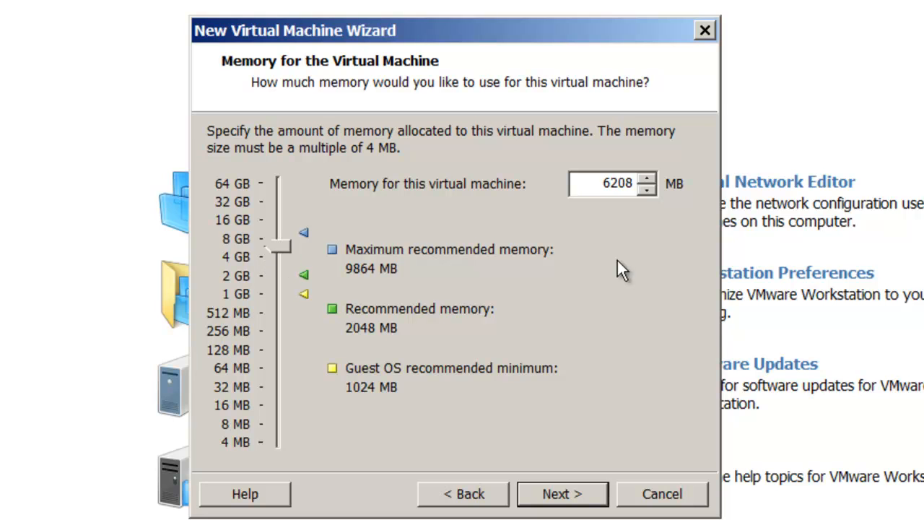
{"action": "left_click", "coordinate": [592, 496]}
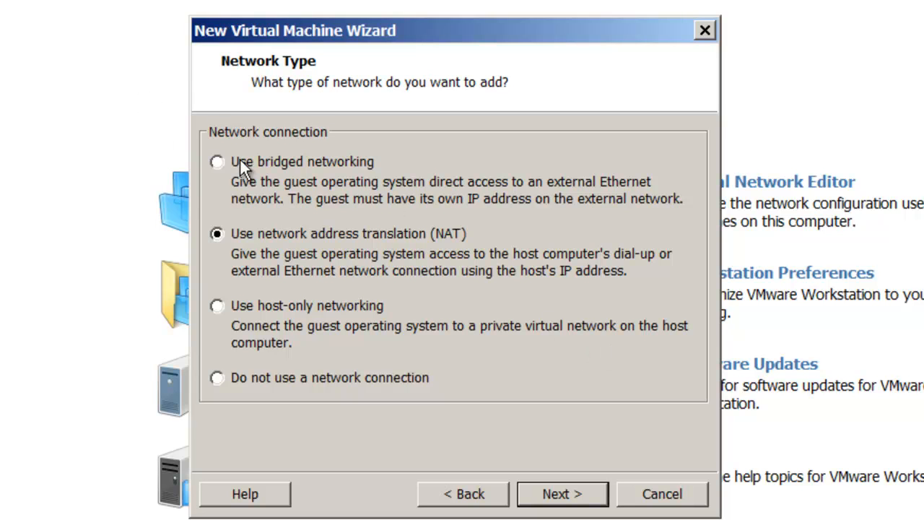
Step: Use bridged networking for the virtual machine and accept LSI Logic SAS as the SCSI controller
{"action": "left_click", "coordinate": [218, 162]}
{"action": "left_click", "coordinate": [559, 493]}
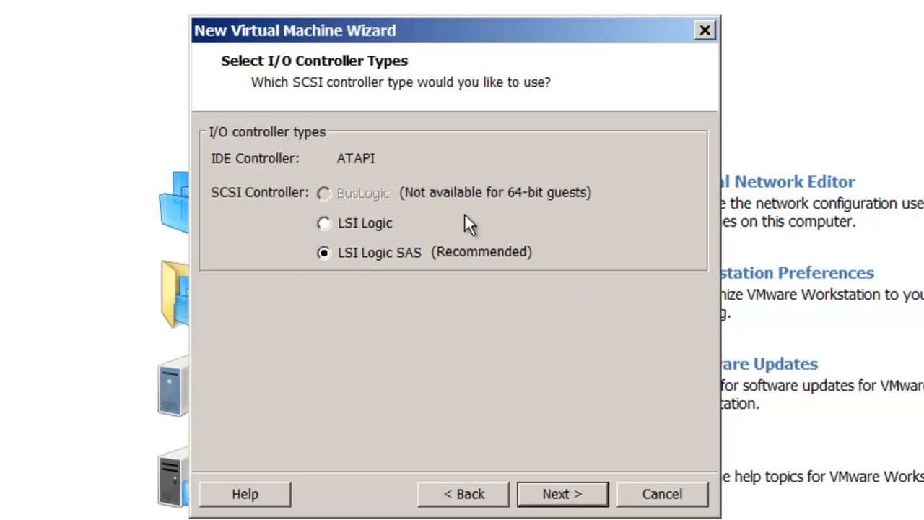
{"action": "left_click", "coordinate": [570, 493]}
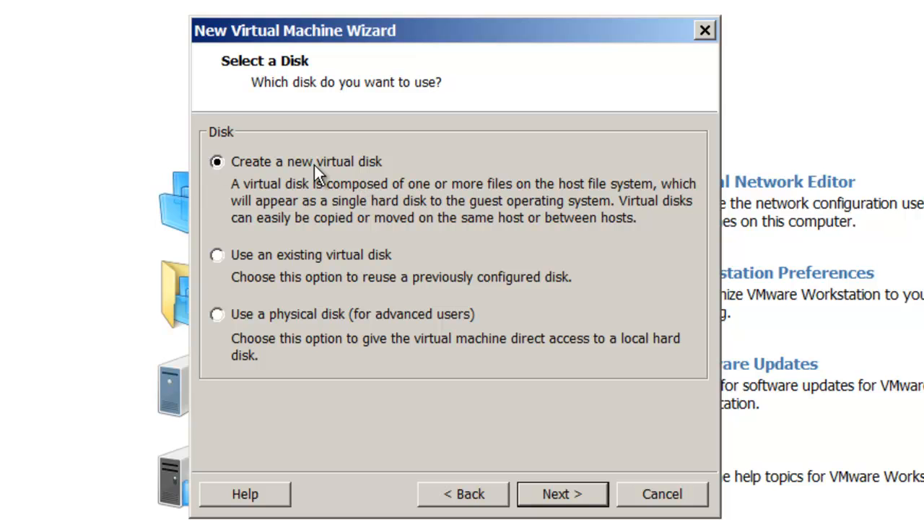
Step: Specify a new SCSI virtual disk of 60 GB stored as a single file, without allocating all space now
{"action": "left_click", "coordinate": [564, 495]}
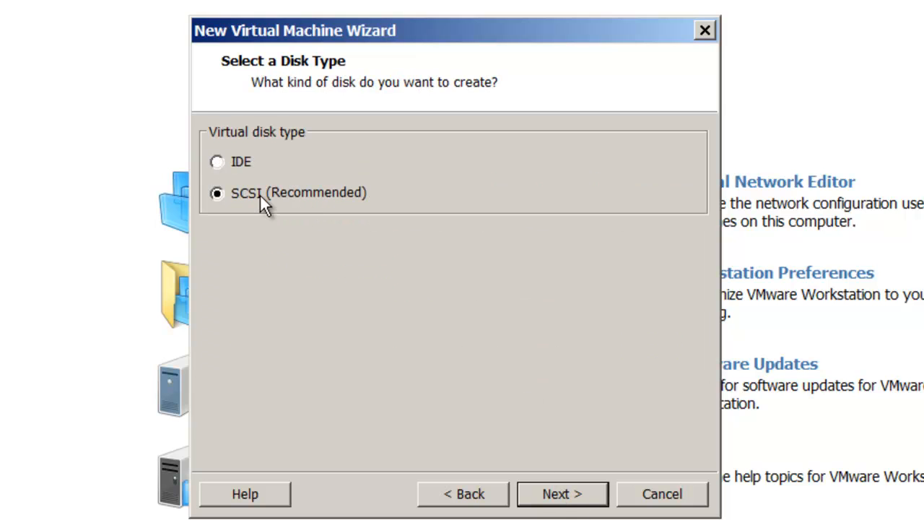
{"action": "left_click", "coordinate": [567, 498]}
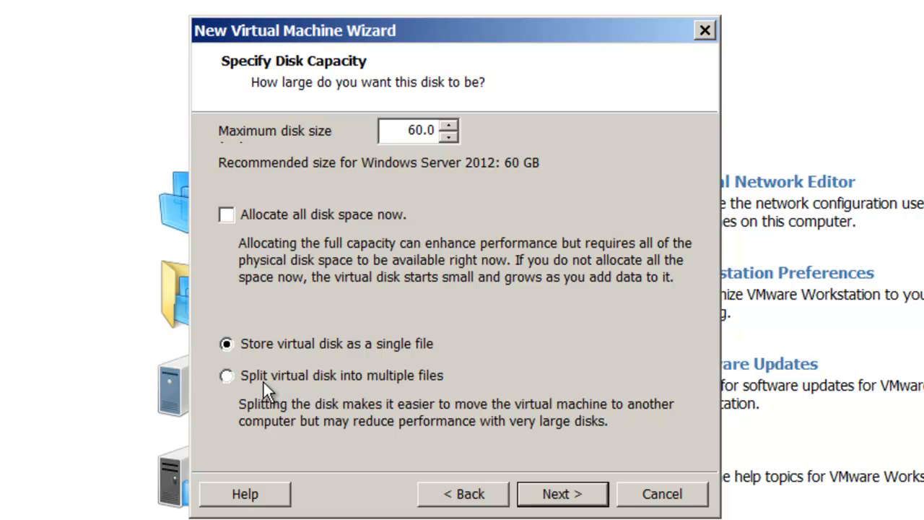
{"action": "left_click", "coordinate": [567, 495]}
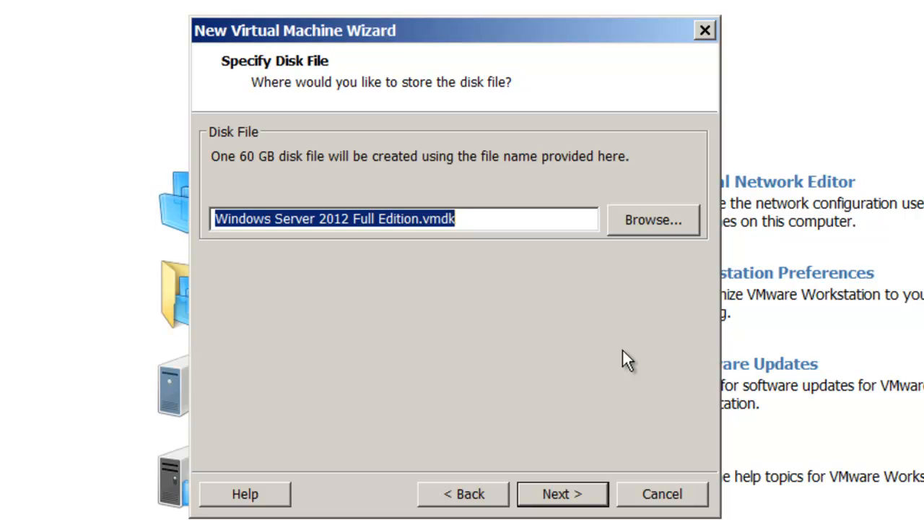
Step: Store the disk file Windows Server 2012 Full Edition.vmdk on the DATA (D:) drive and finish creating the virtual machine
{"action": "left_click", "coordinate": [651, 218]}
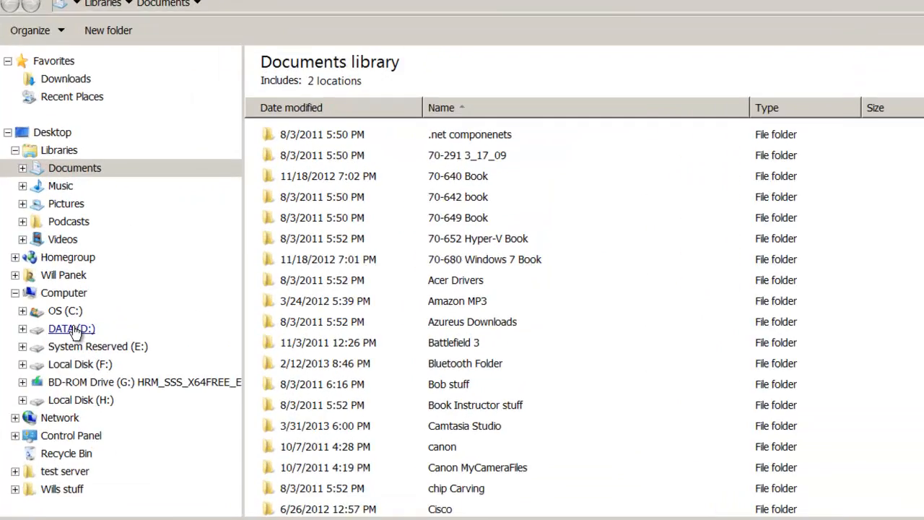
{"action": "left_click", "coordinate": [139, 295]}
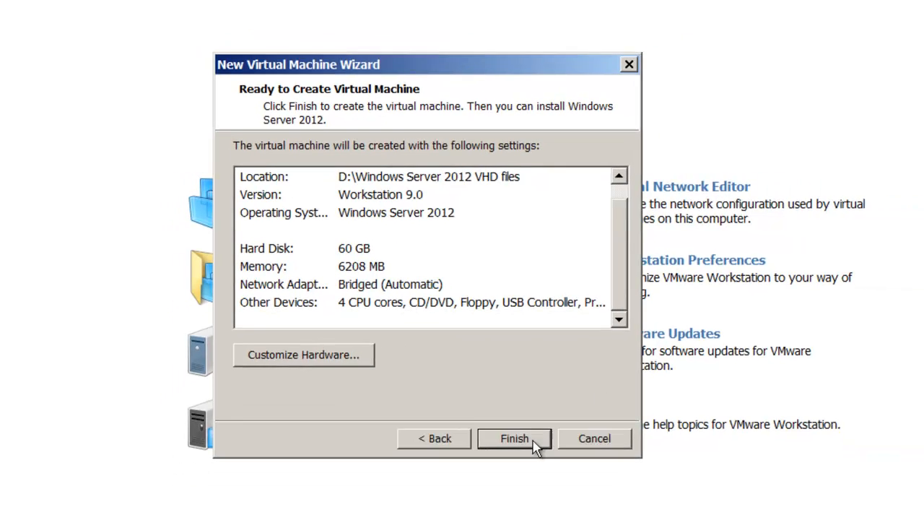
{"action": "left_click", "coordinate": [541, 477]}
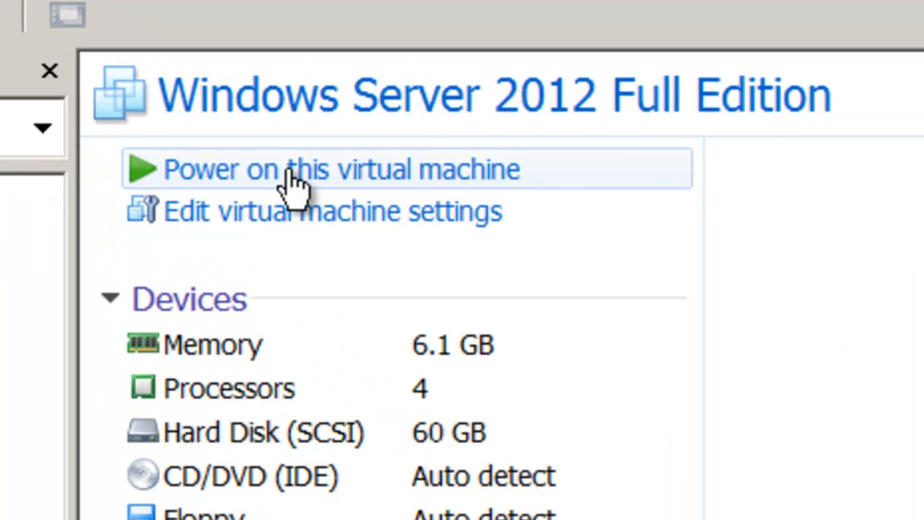
Step: Power on the virtual machine and start installing Windows Server 2012 with English (United States) and the US keyboard
{"action": "left_click", "coordinate": [278, 173]}
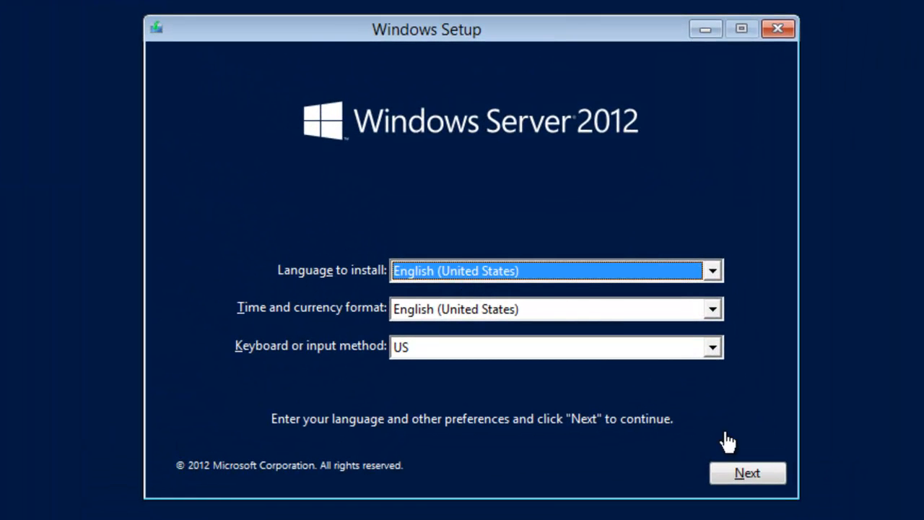
{"action": "left_click", "coordinate": [750, 474]}
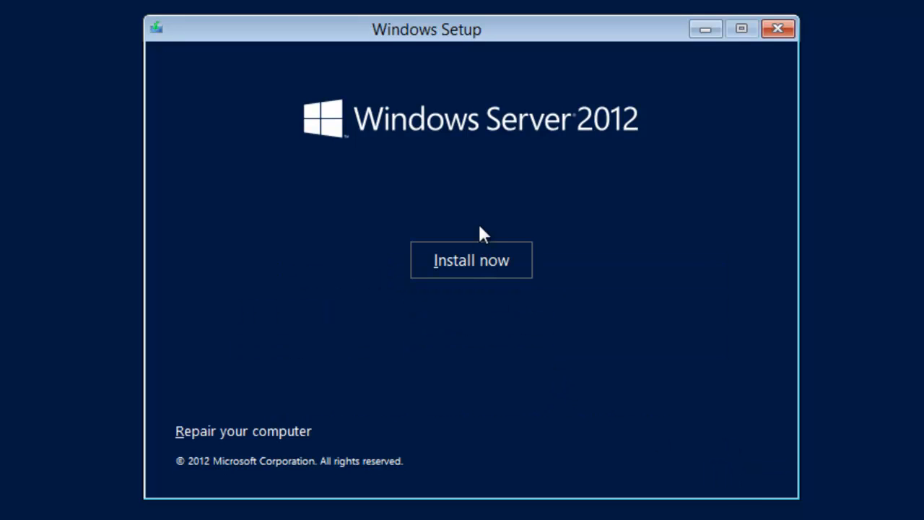
{"action": "left_click", "coordinate": [481, 261]}
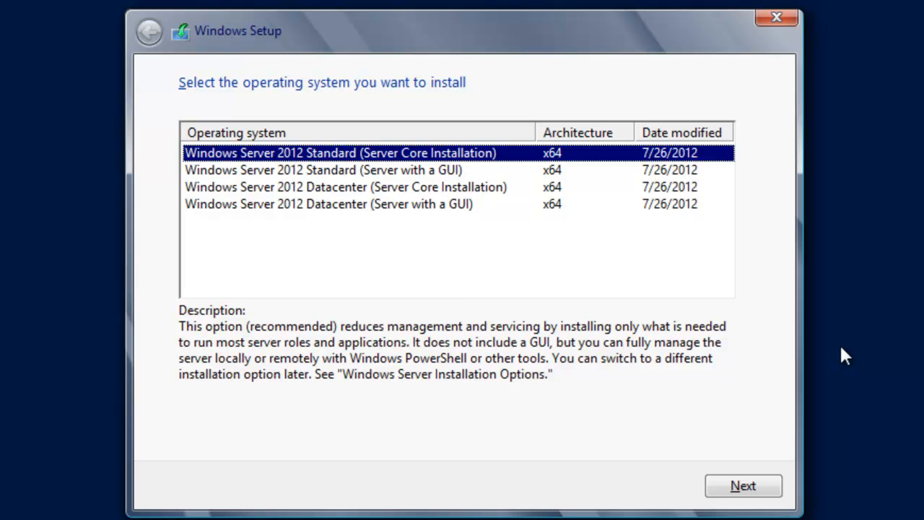
Step: Select the Windows Server 2012 Datacenter (Server with a GUI) edition and accept the license terms
{"action": "left_click", "coordinate": [423, 205]}
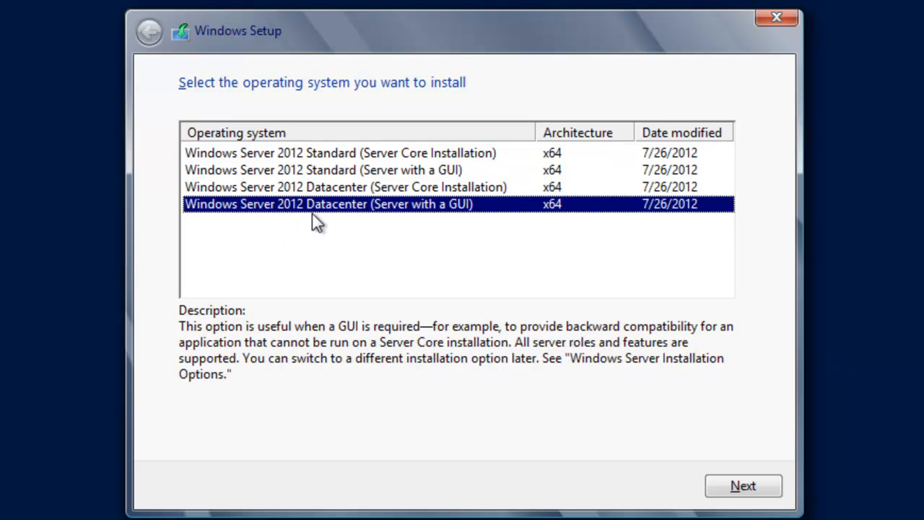
{"action": "left_click", "coordinate": [743, 486]}
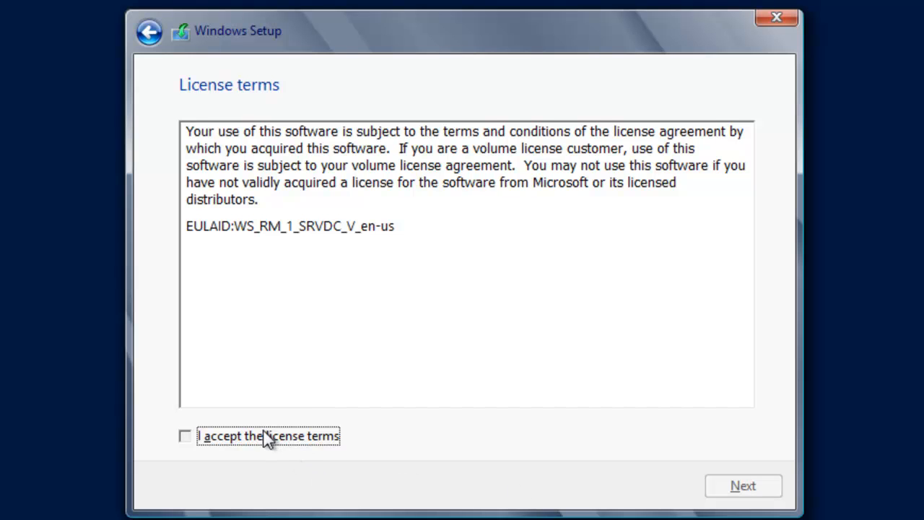
{"action": "left_click", "coordinate": [264, 439]}
{"action": "left_click", "coordinate": [728, 490]}
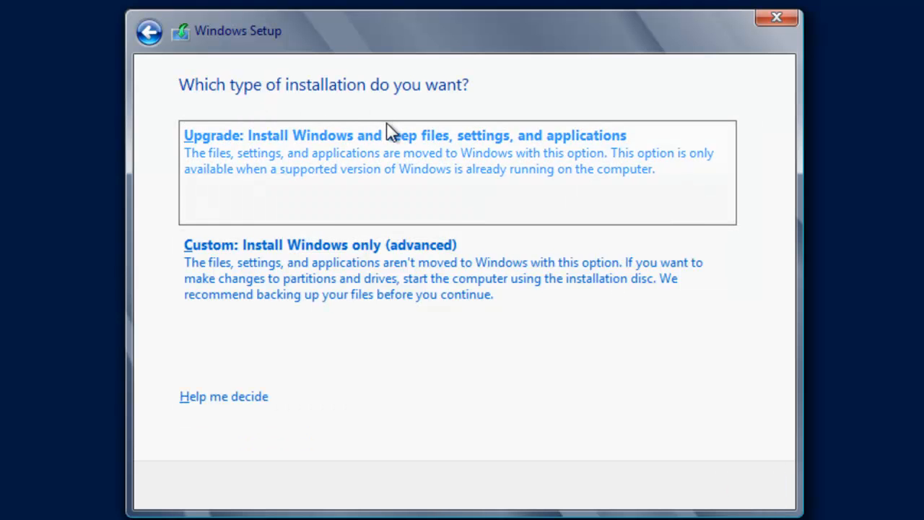
Step: Choose the custom Windows-only installation and partition Drive 0's unallocated space using 61440 MB, allowing additional system partitions
{"action": "left_click", "coordinate": [336, 281]}
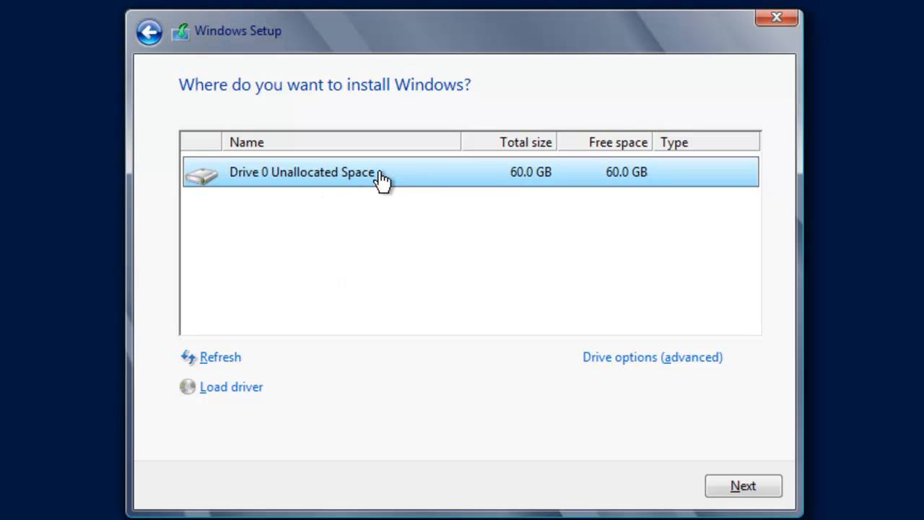
{"action": "left_click", "coordinate": [642, 358]}
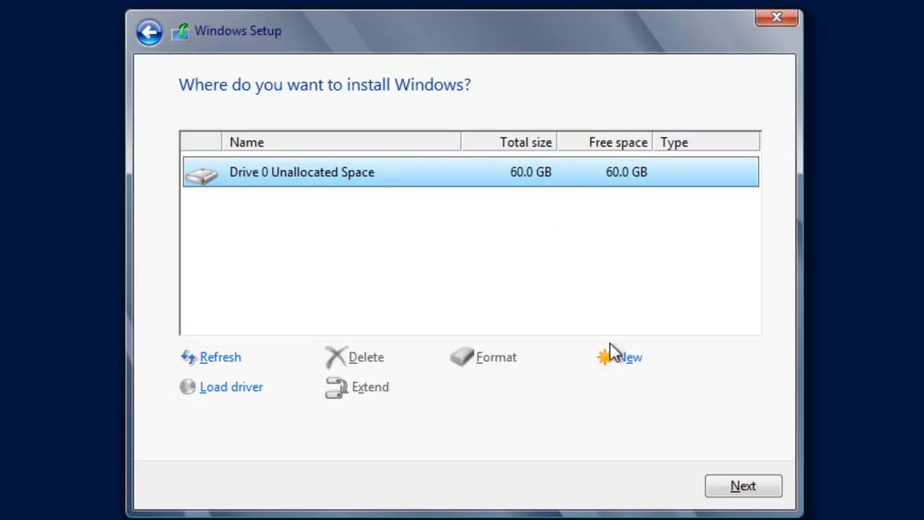
{"action": "left_click", "coordinate": [622, 358]}
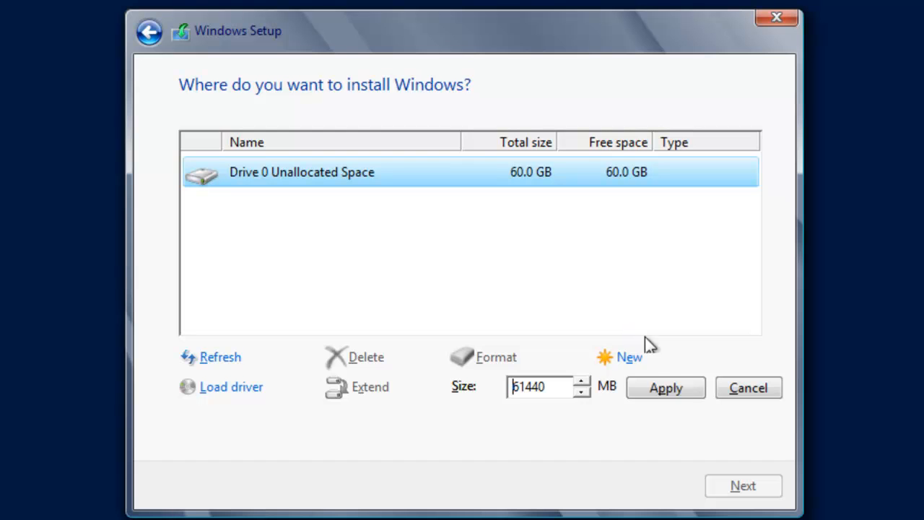
{"action": "left_click", "coordinate": [680, 385]}
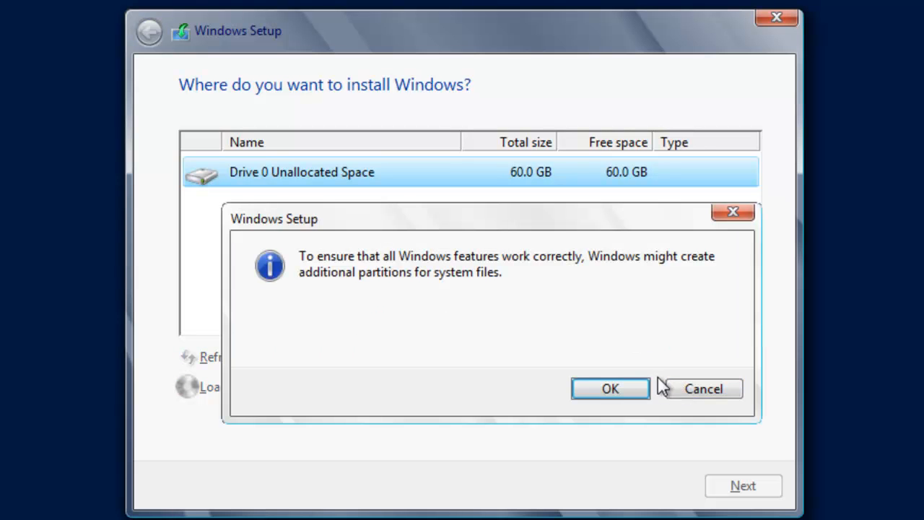
{"action": "left_click", "coordinate": [623, 387]}
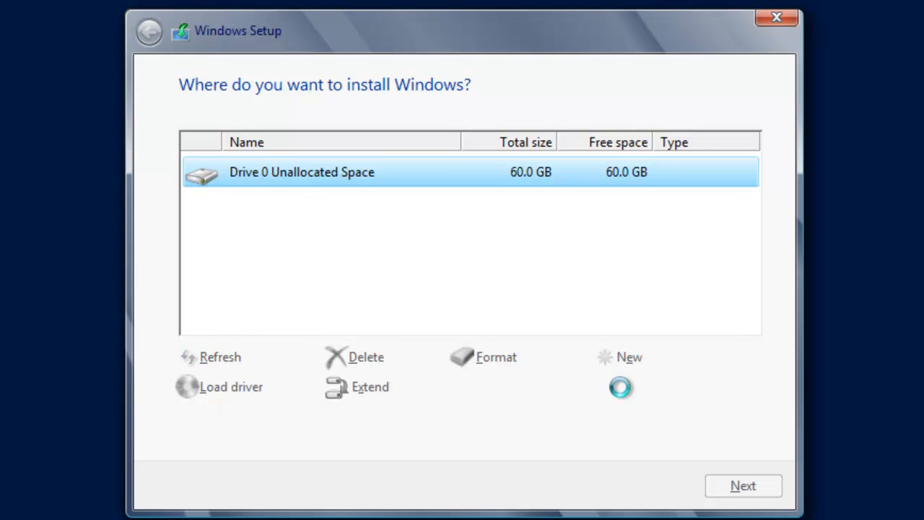
Step: Format Drive 0 Partition 2, accepting the loss of any data on it
{"action": "left_click", "coordinate": [508, 359]}
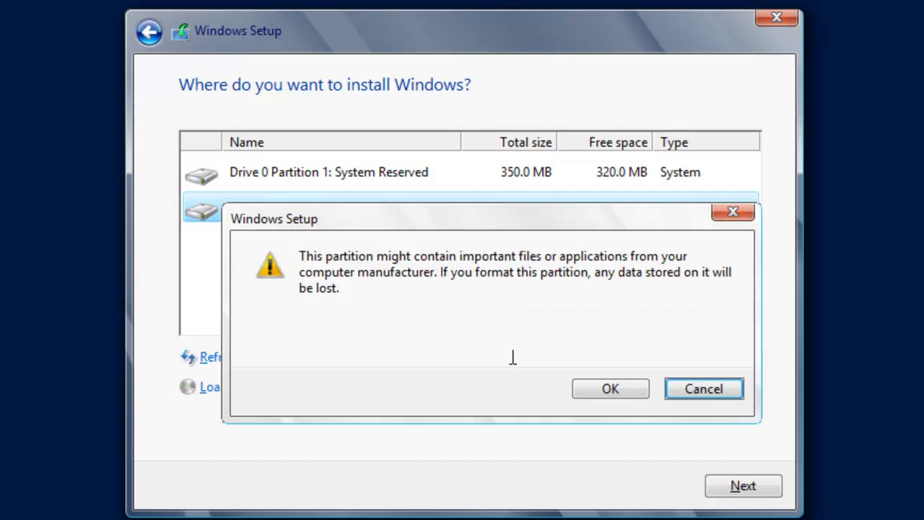
{"action": "left_click", "coordinate": [610, 388]}
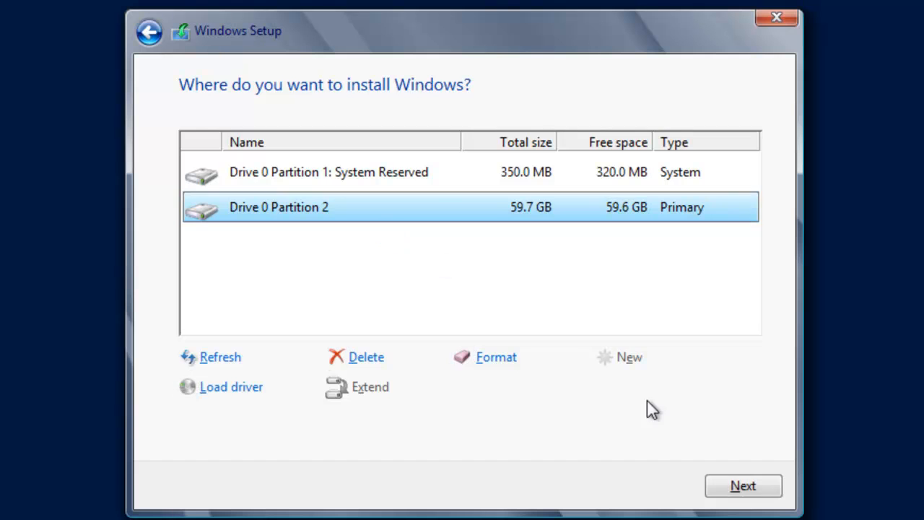
Step: Install Windows on Drive 0 Partition 2 and set the password for the built-in Administrator account
{"action": "left_click", "coordinate": [738, 486]}
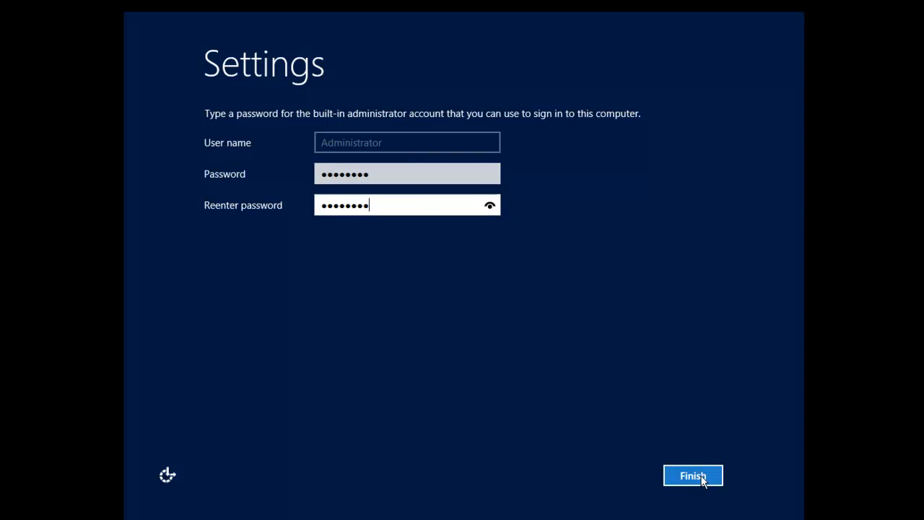
{"action": "left_click", "coordinate": [698, 477]}
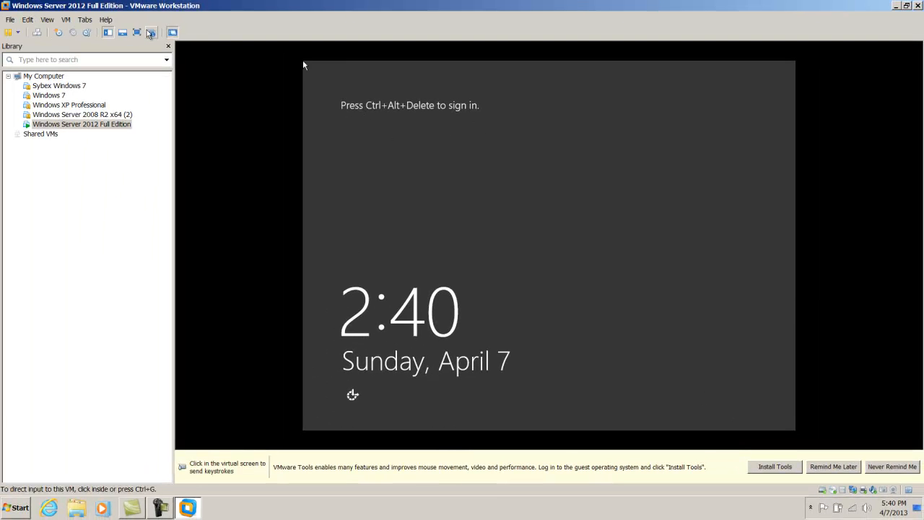
Step: Send Ctrl+Alt+Del to the virtual machine and sign in to Windows Server 2012 with the Administrator account password
{"action": "key", "text": "ctrl+alt"}
{"action": "left_click", "coordinate": [65, 21]}
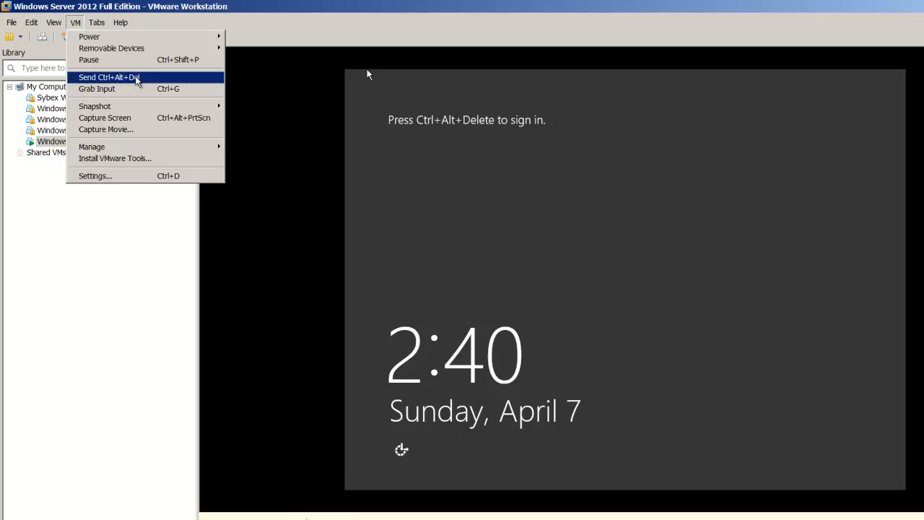
{"action": "left_click", "coordinate": [318, 188]}
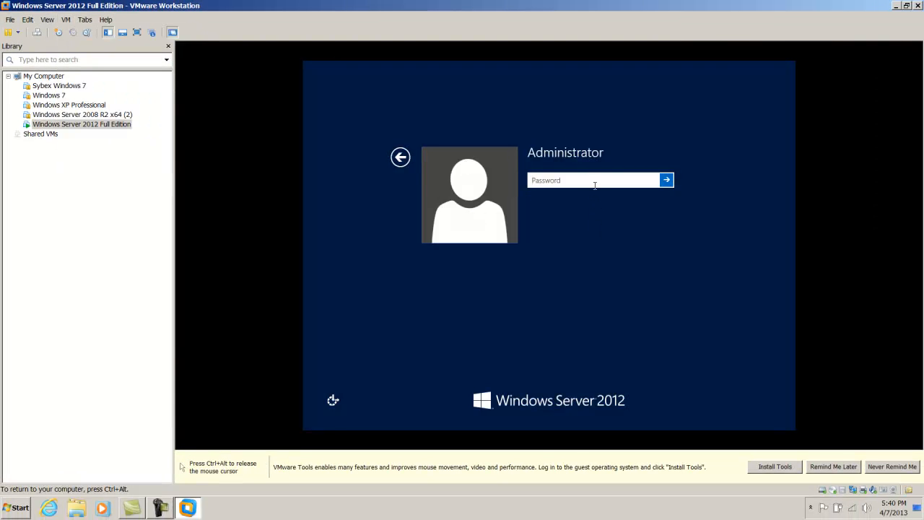
{"action": "type", "text": "••••••••"}
{"action": "left_click", "coordinate": [668, 181]}
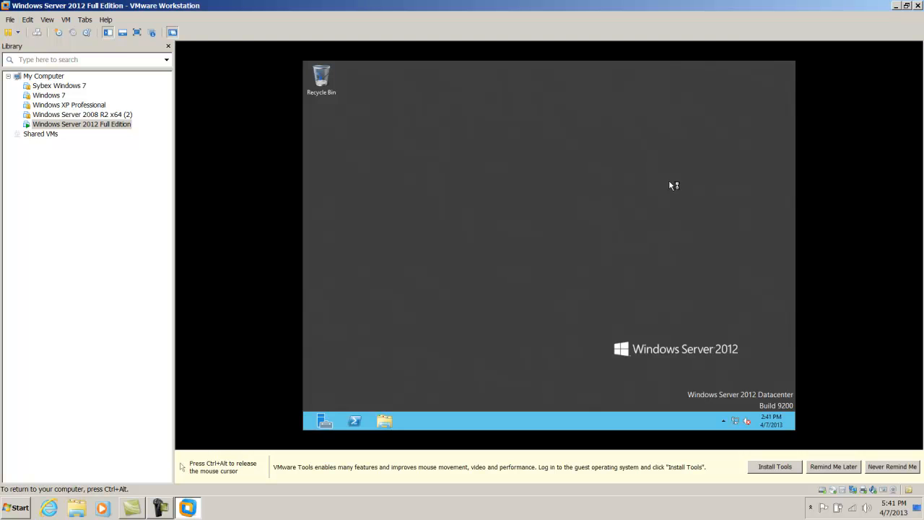
Step: Start the VMware Tools installation for the Windows Server 2012 Full Edition virtual machine
{"action": "left_click", "coordinate": [775, 466]}
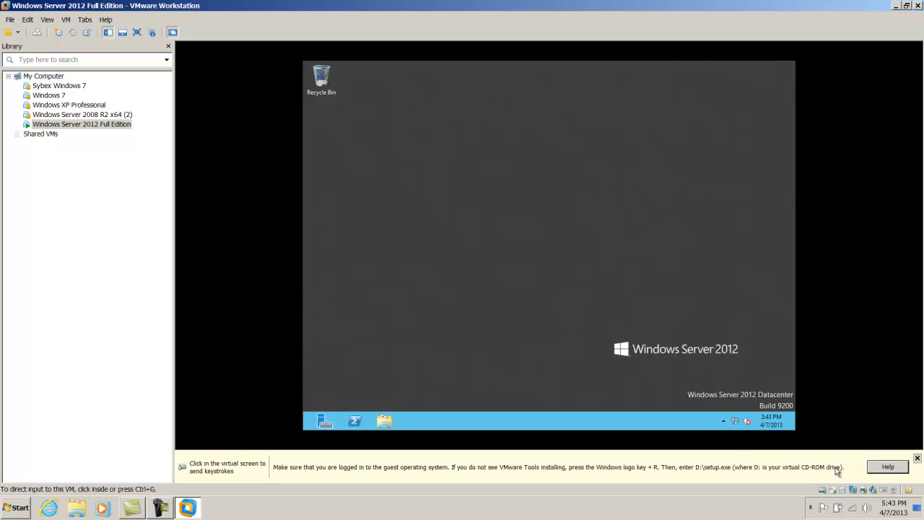